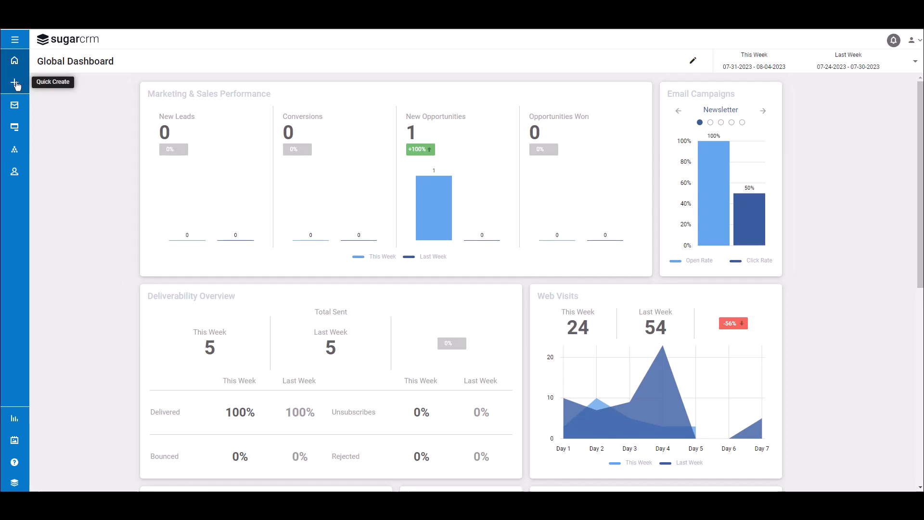
Create a new regular email campaign named "SugarU - Fresh Fruit Sale".
left_click(16, 85)
left_click(63, 98)
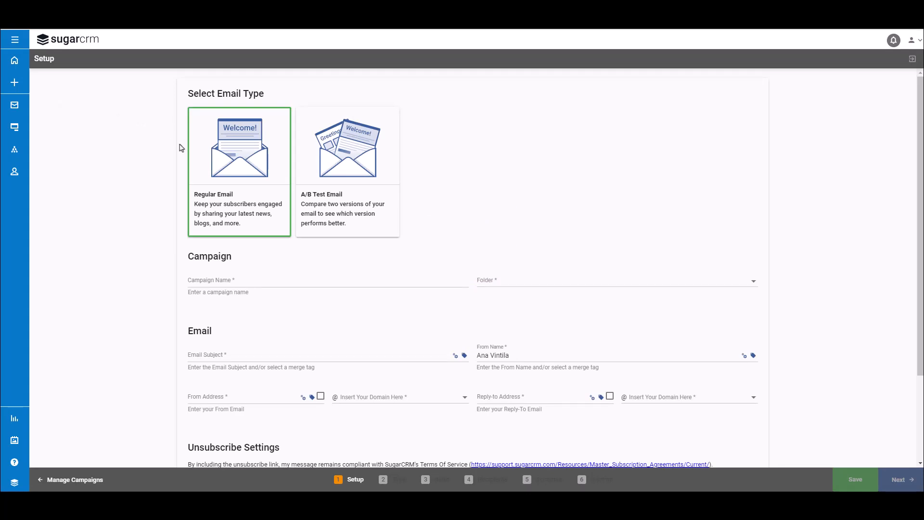
type("SugarU - Fresh Fruit Sale")
Create a new campaign folder named "SugarU Videos" and assign the campaign to it.
left_click(526, 285)
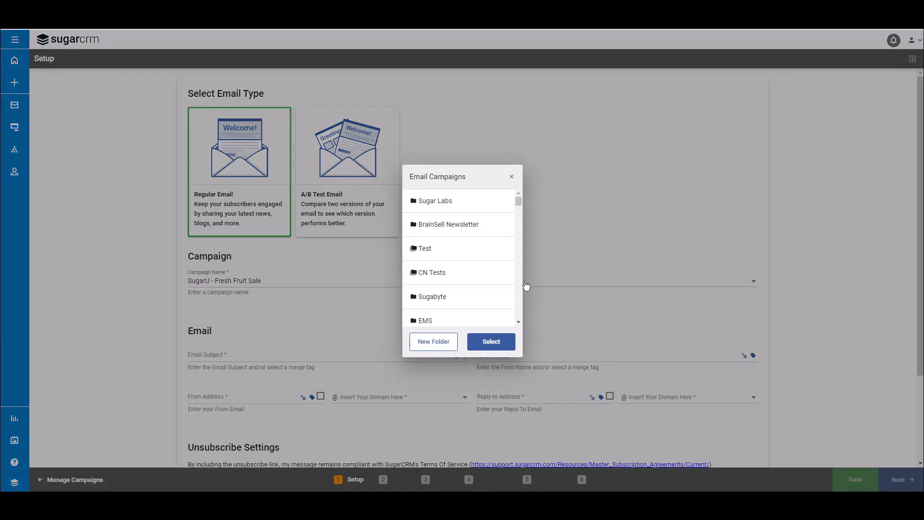
scroll(486, 288, "down", 2)
left_click(433, 341)
type("SugarU Videos")
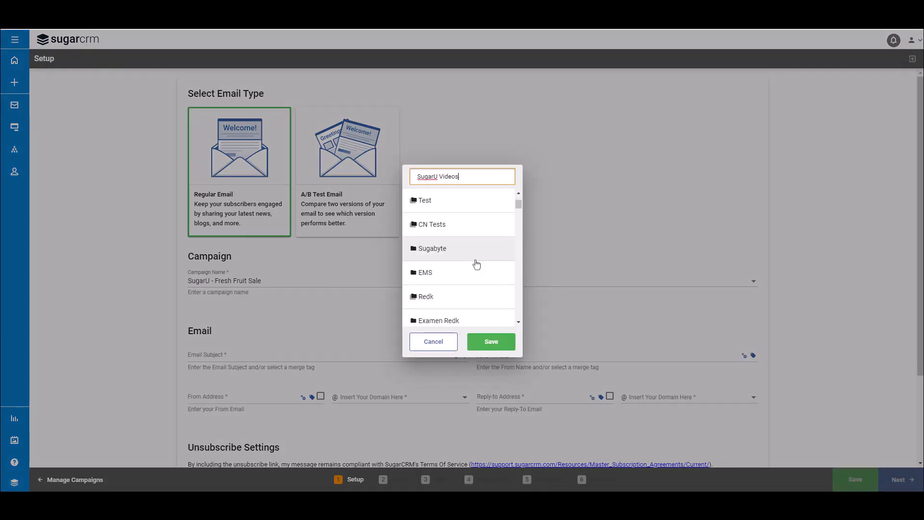
left_click(491, 343)
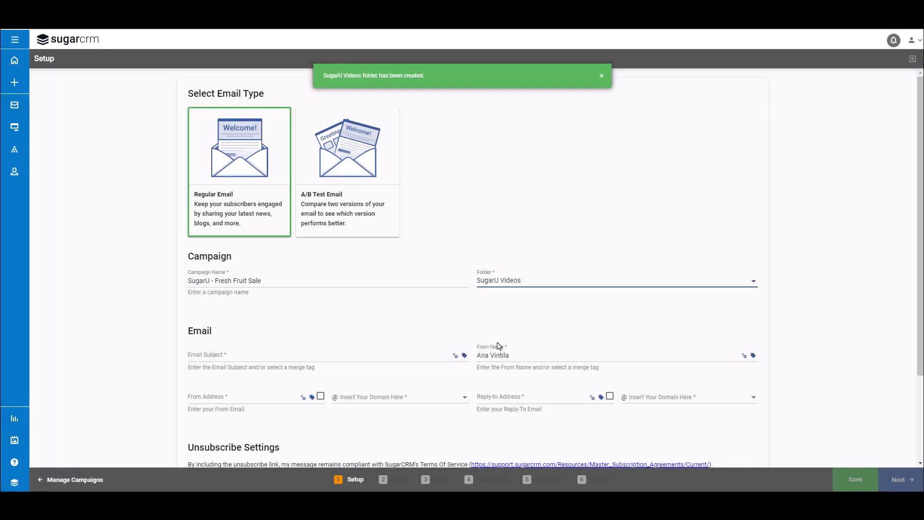
Replace the campaign's From Name with "The SugarCRM Team".
left_click(530, 355)
type("Ana Vi")
key("BackSpace")
key("BackSpace")
key("BackSpace")
key("BackSpace")
key("BackSpace")
key("BackSpace")
type("The SugarCRM Team")
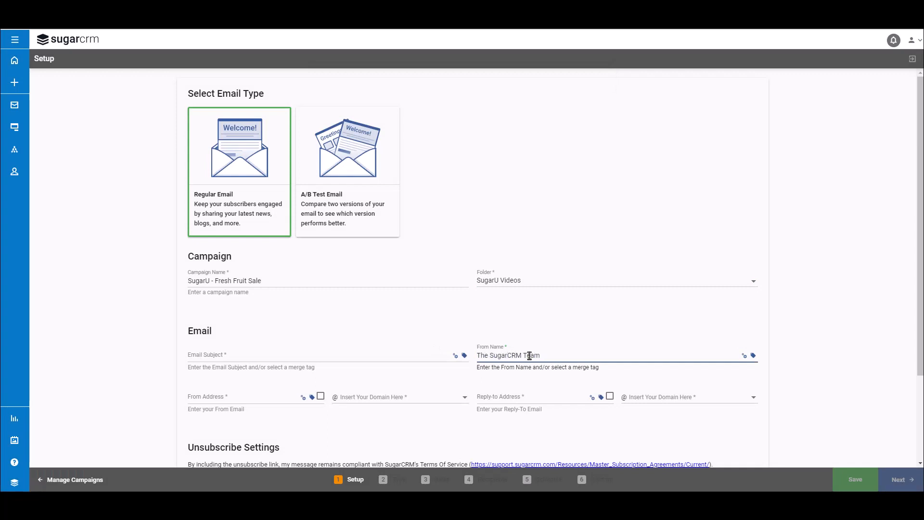
Enter noreply for both the From Address and the Reply-to Address, and choose the sending domain for each.
left_click(231, 397)
type("noreply")
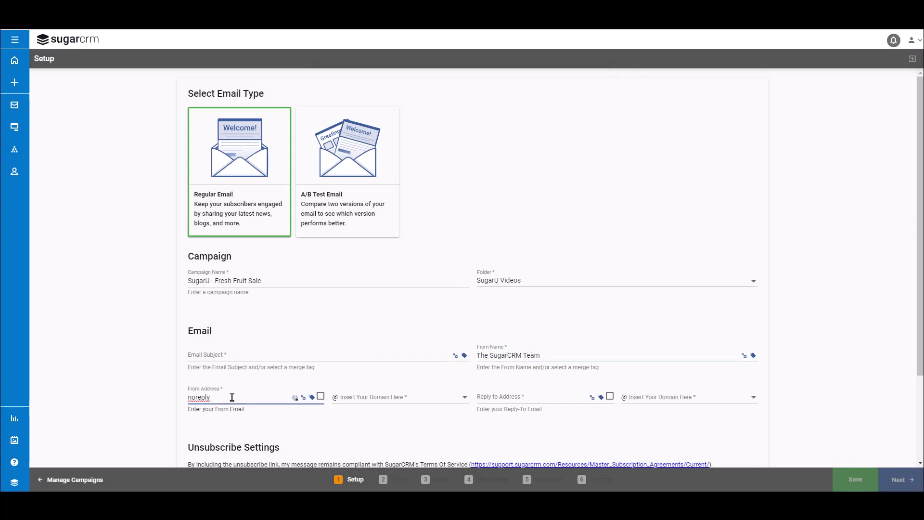
left_click(383, 402)
left_click(383, 398)
left_click(649, 402)
left_click(650, 398)
left_click(501, 397)
type("noreply")
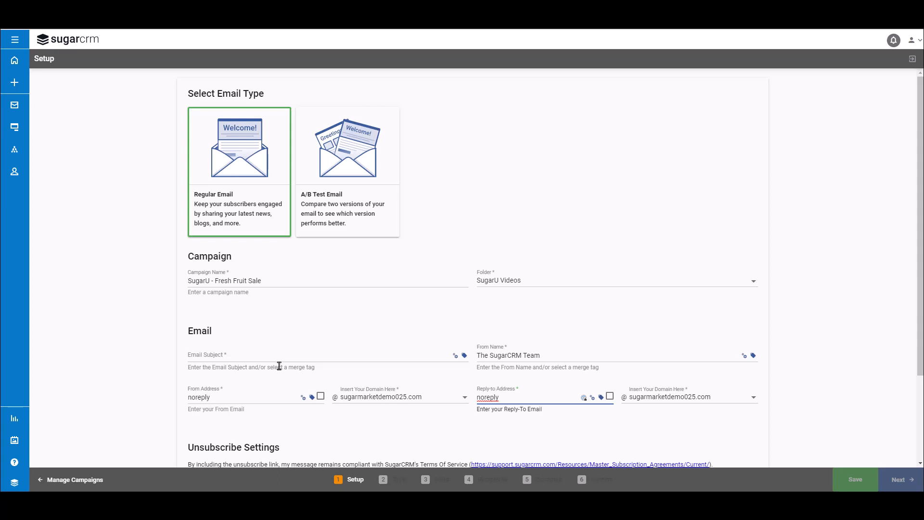
Set up a dynamic email subject with the default "Enjoy delicious fresh fruit - at a crazy low price!" and view the available merge tags.
left_click(284, 358)
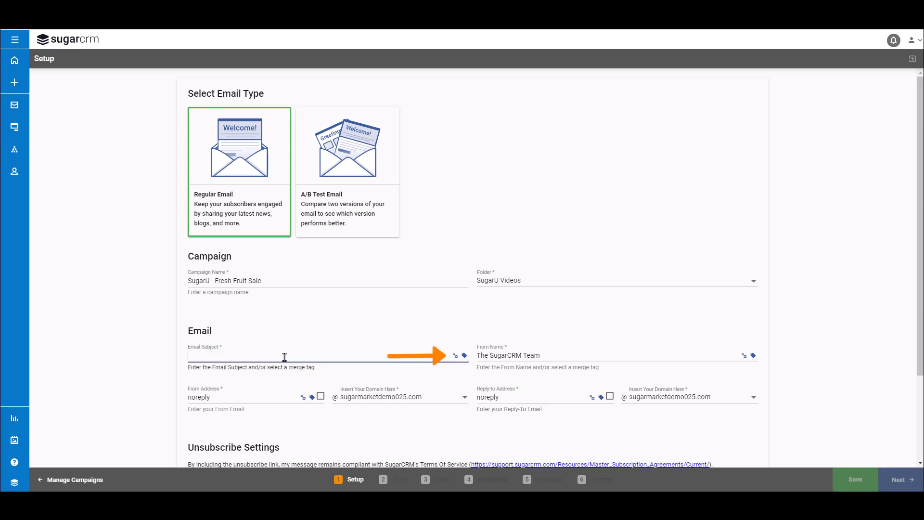
left_click(455, 356)
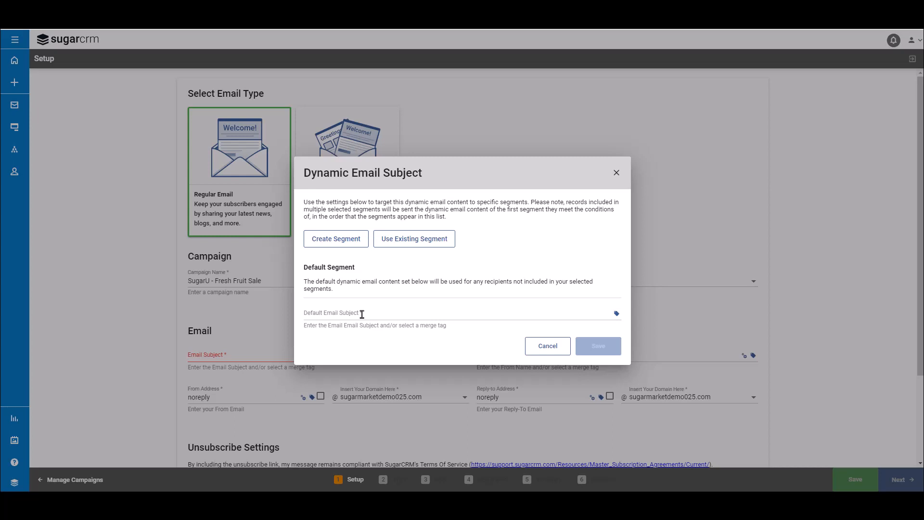
left_click(362, 314)
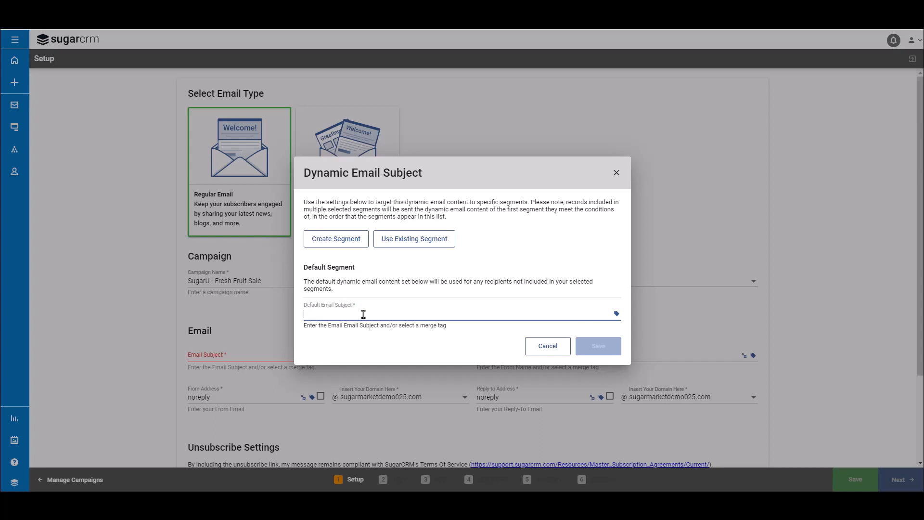
type("Enjoy delicious ")
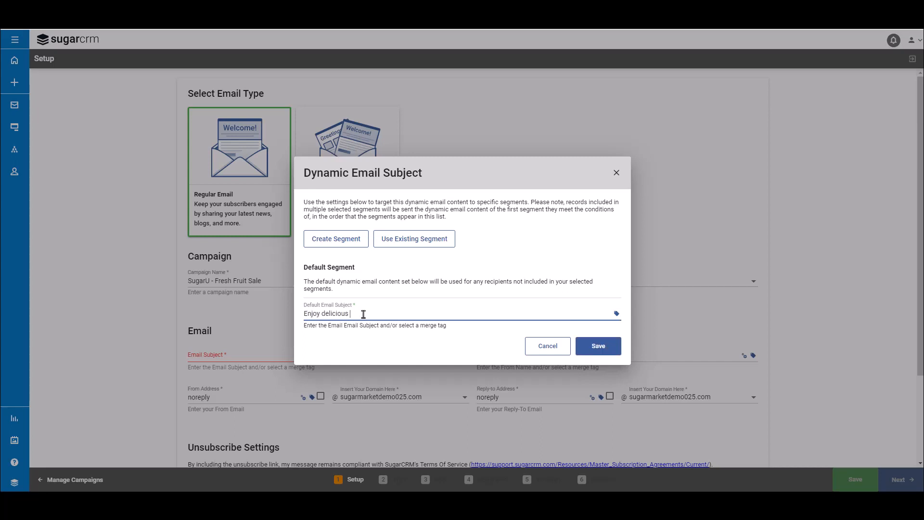
type("fresh fruit - at a crazy low price!")
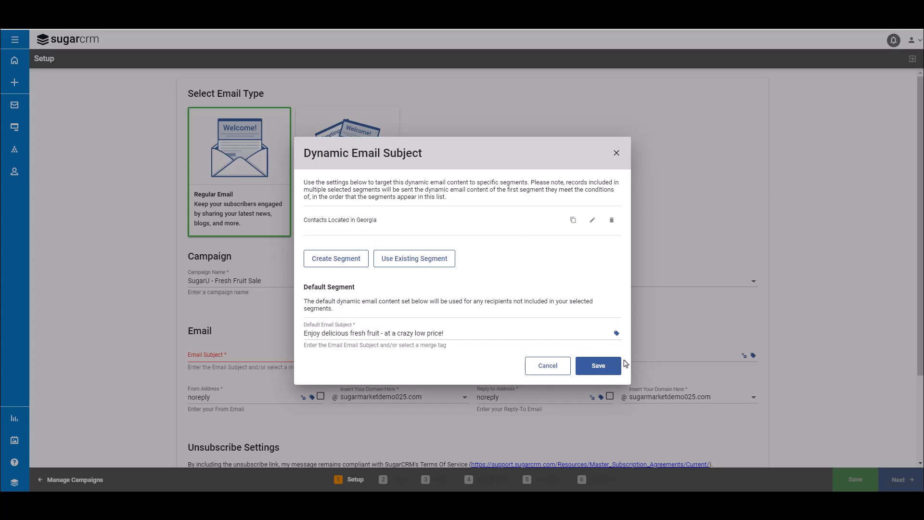
left_click(617, 334)
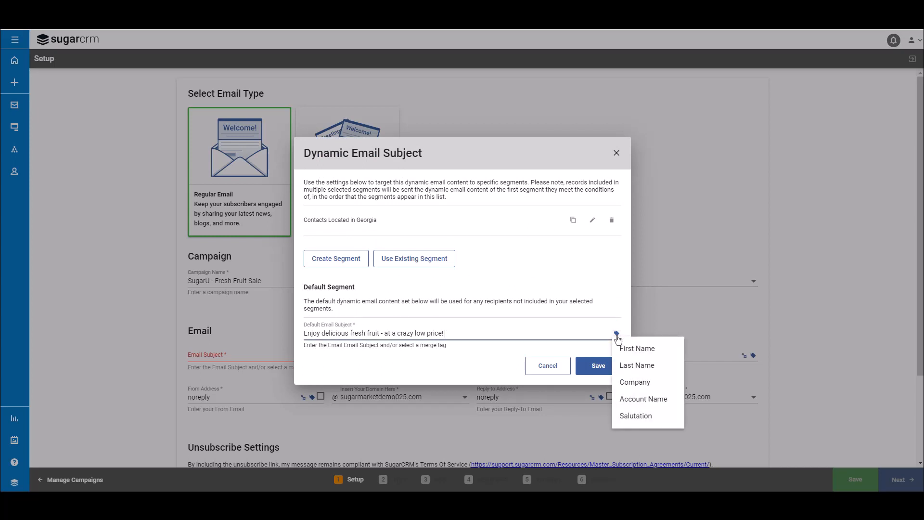
left_click(617, 335)
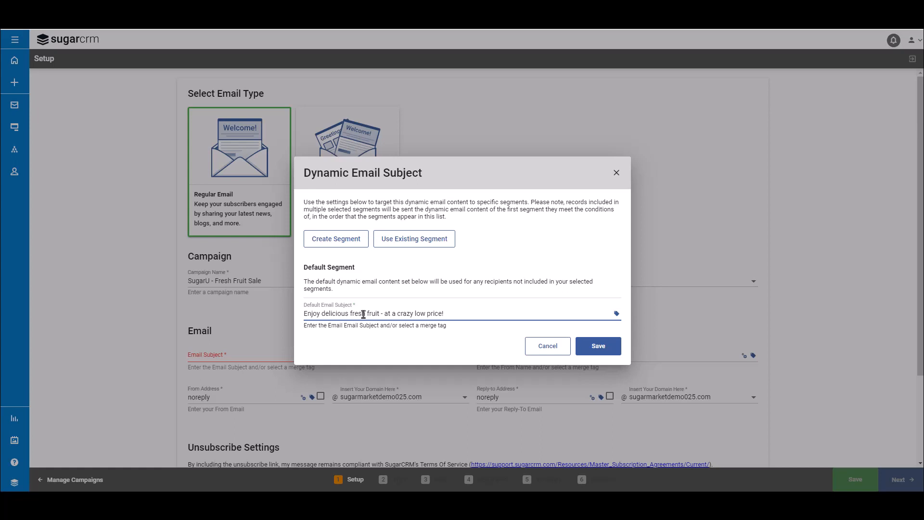
Add the existing segment "Contacts Located in Georgia" to the dynamic email subject.
left_click(412, 241)
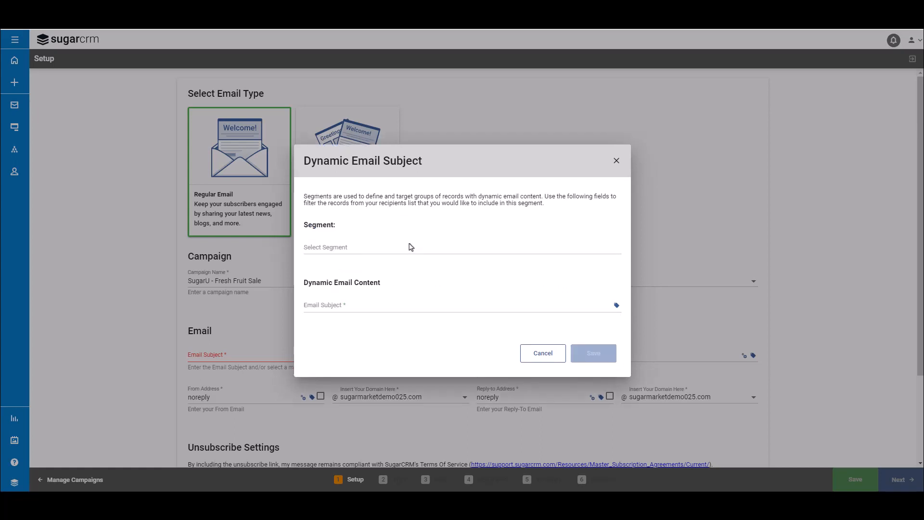
left_click(384, 246)
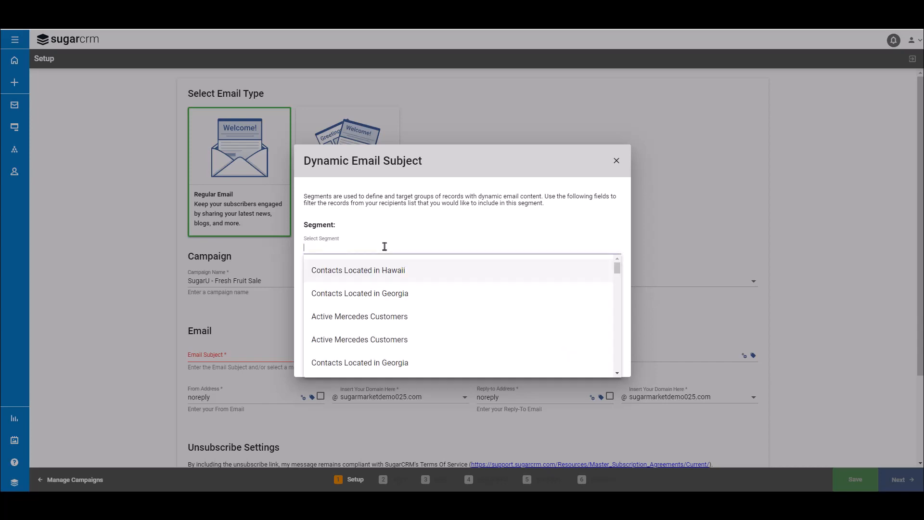
left_click(384, 293)
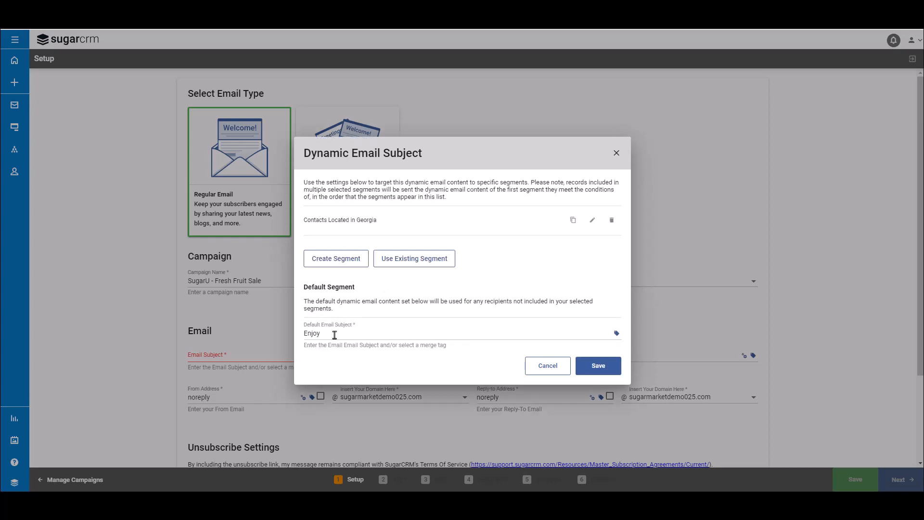
Set the default email subject to "Enjoy delicious fresh peaches - at a crazy low price!" and save the dynamic subject.
left_click(331, 334)
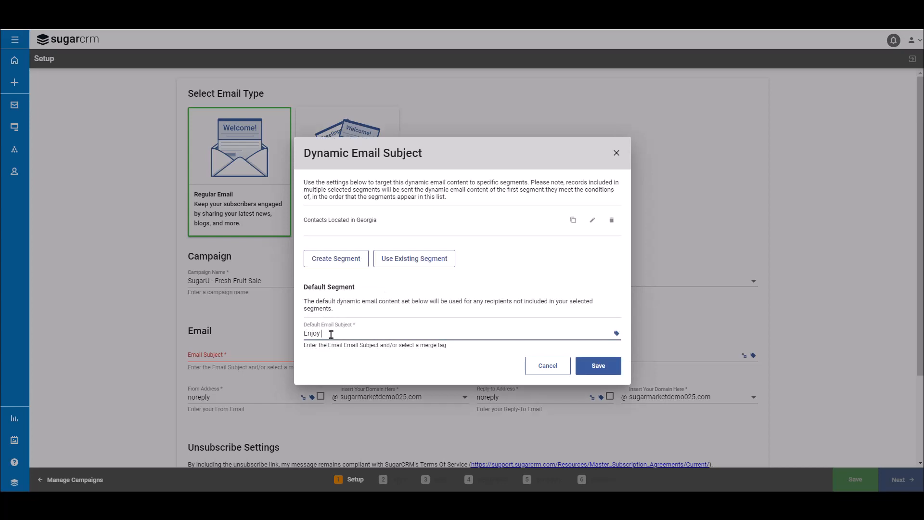
type("delicious fresh peaches - at a crazy low price!")
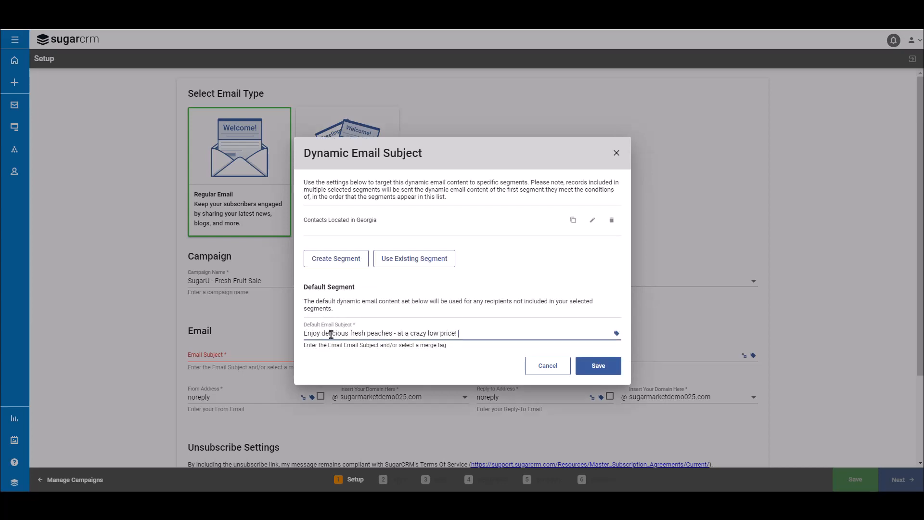
left_click(628, 330)
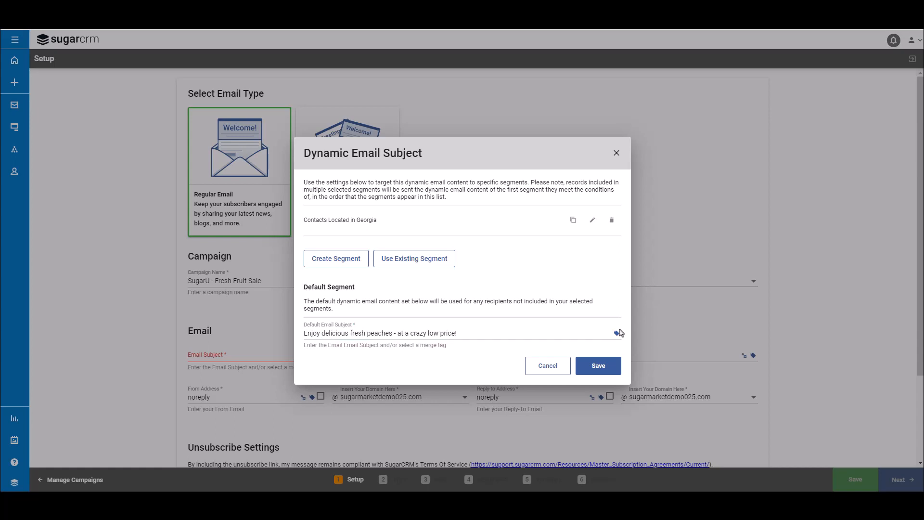
left_click(465, 333)
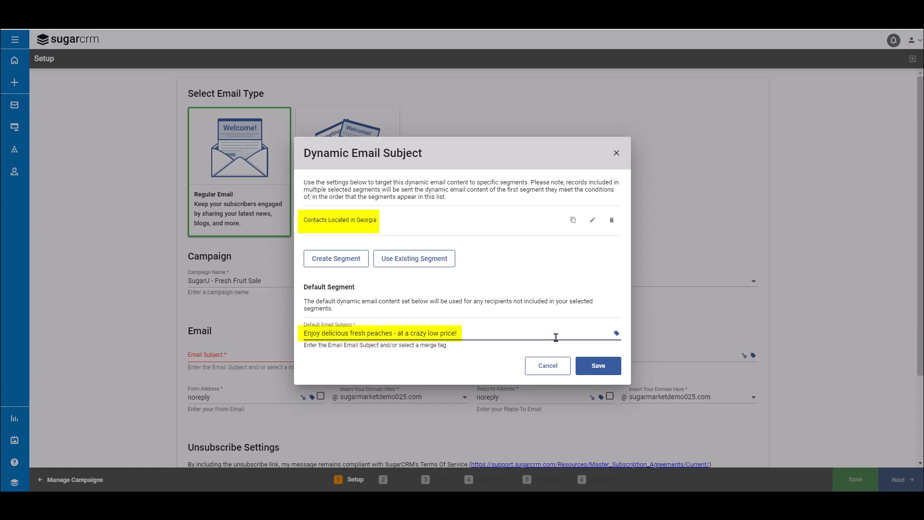
left_click(592, 368)
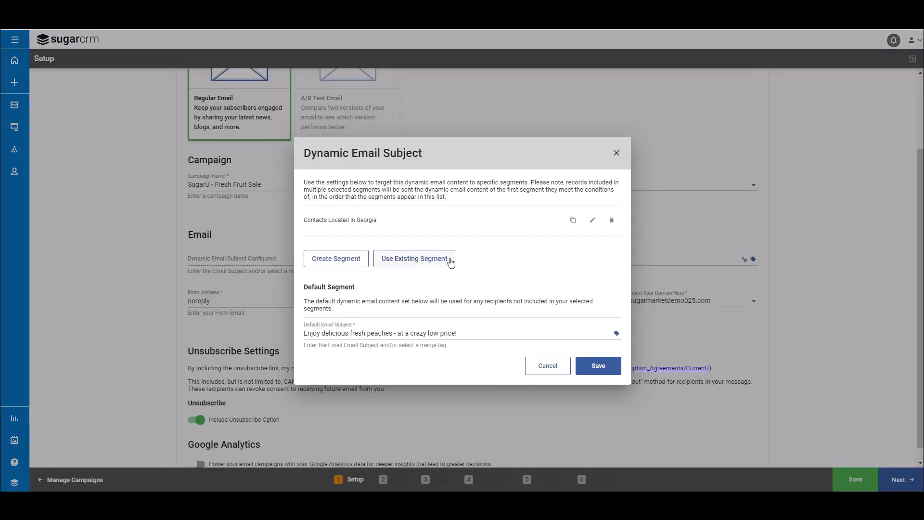
Add the existing segment "Contacts Located in Hawaii" with the subject "Enjoy delicious fresh pineapples - at a crazy low price!" and save the dynamic subject.
left_click(450, 260)
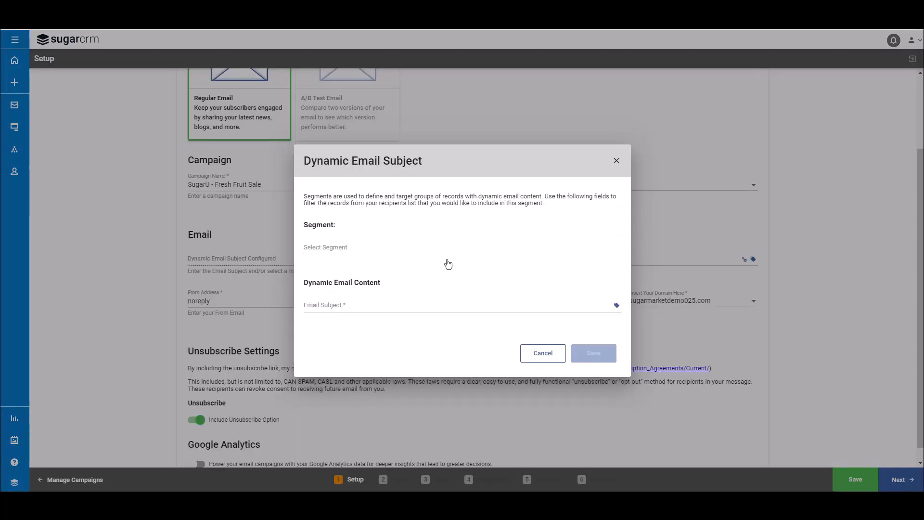
left_click(474, 247)
left_click(417, 273)
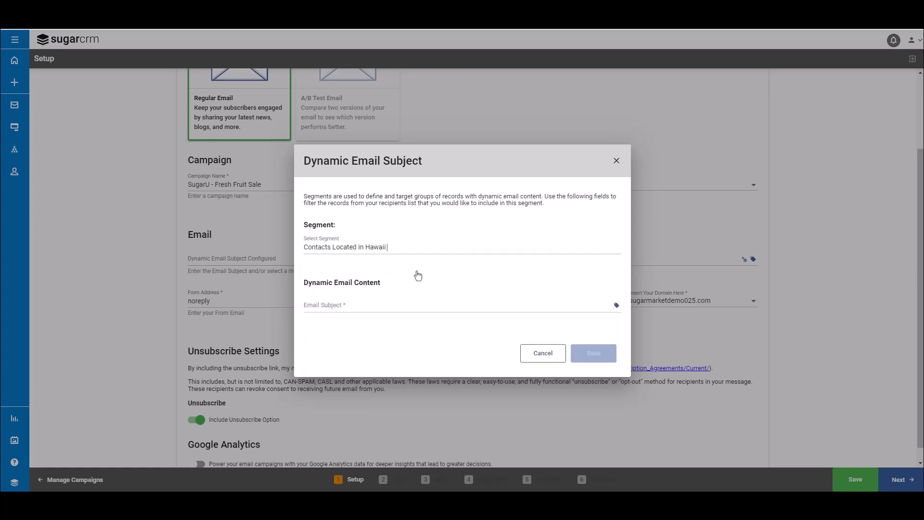
left_click(376, 307)
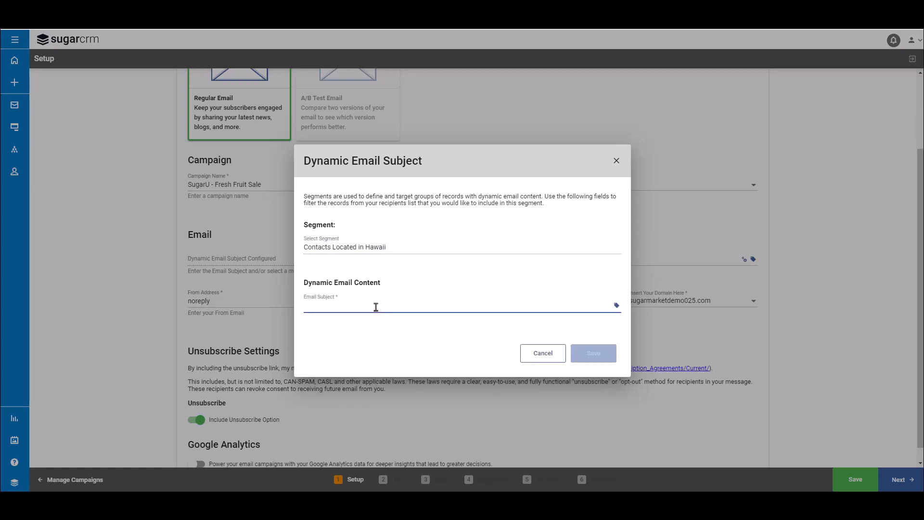
type("Enjoy delicious fresh pineapples - at a crazy low price!")
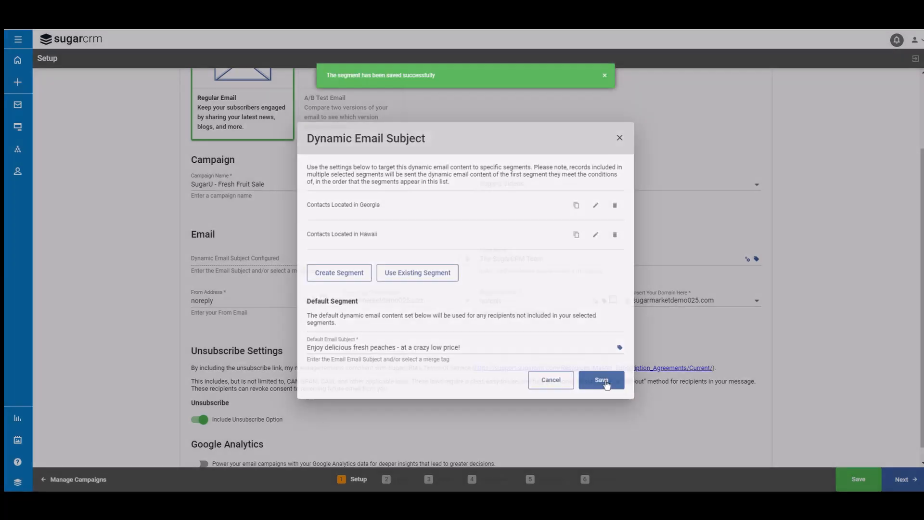
left_click(606, 384)
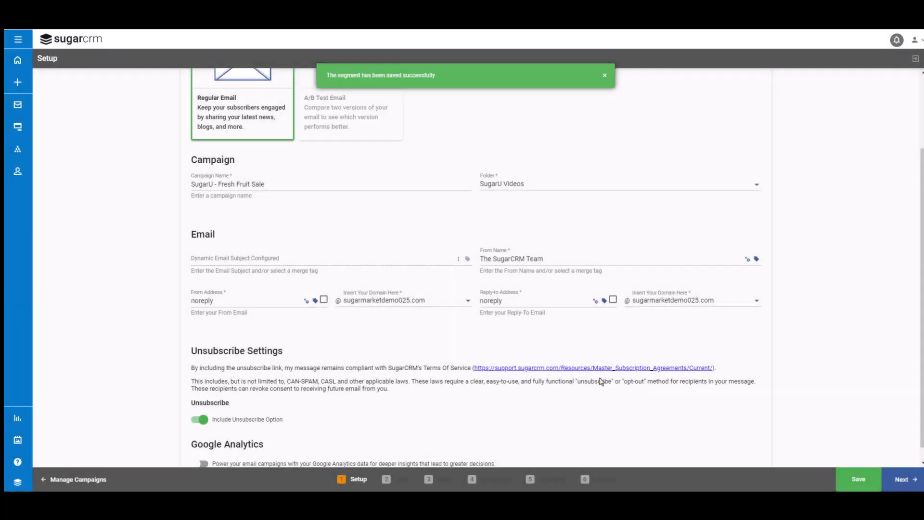